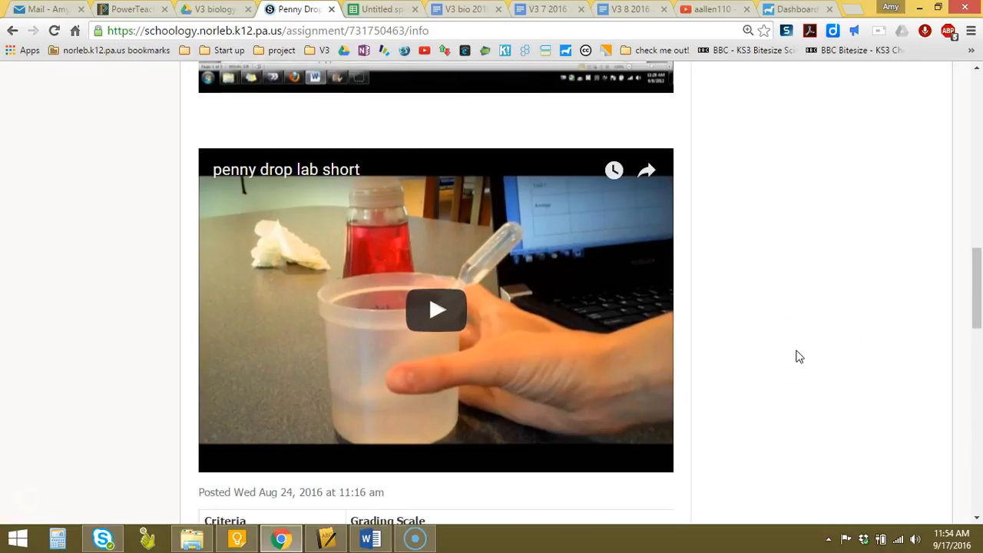
scroll(796, 356, up, 2)
scroll(796, 355, up, 3)
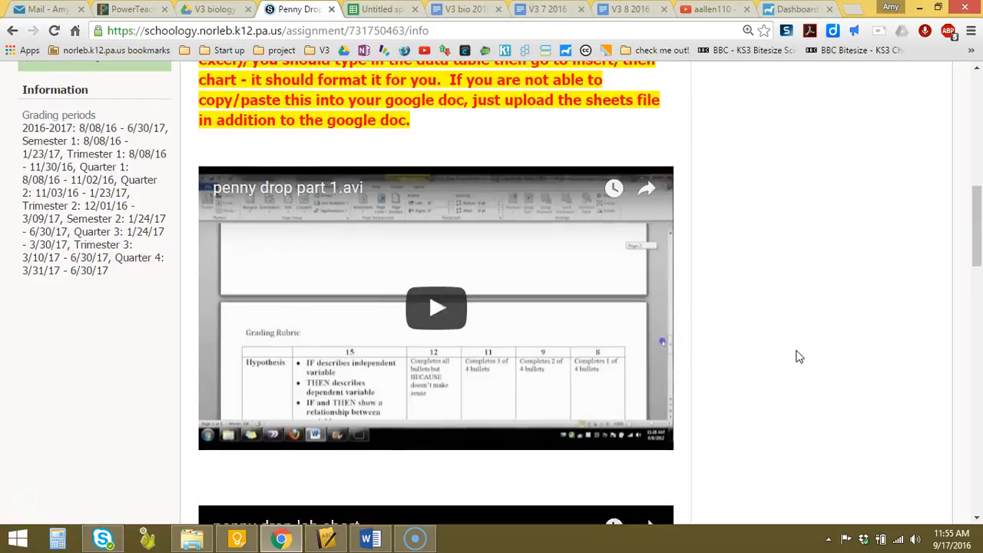
scroll(796, 355, down, 6)
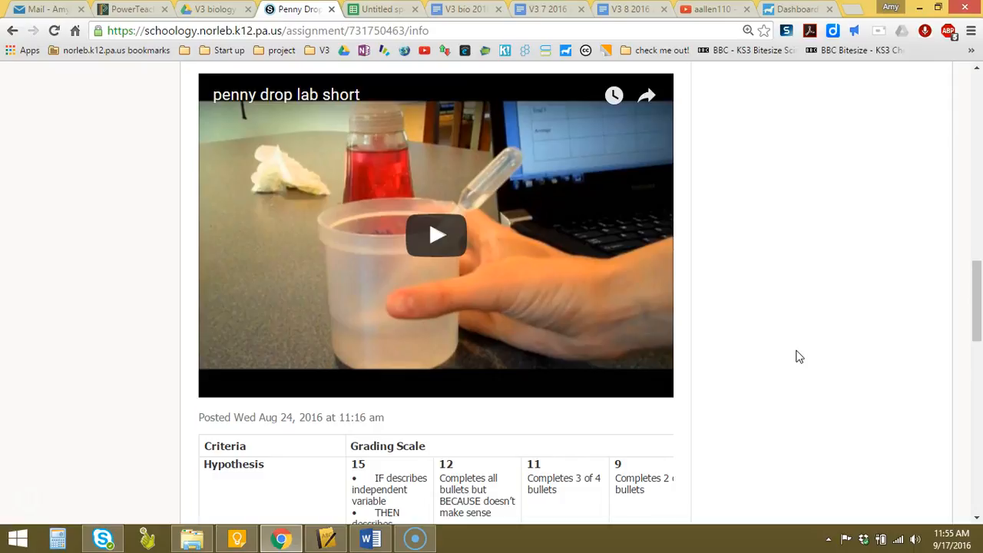
click(800, 355)
Copy the hand soap and water trial and average data from the Word table into the untitled spreadsheet, starting at cell A1
click(383, 10)
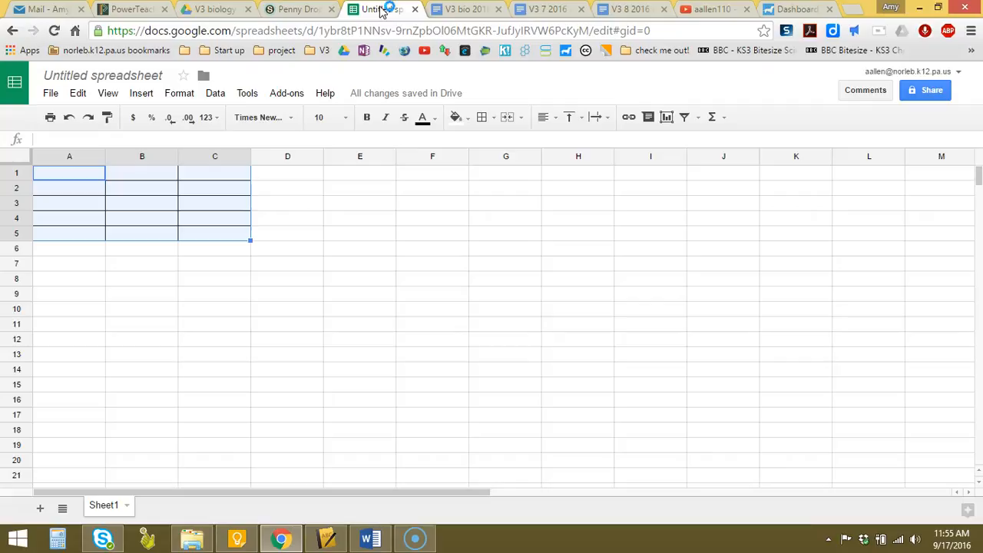
click(370, 537)
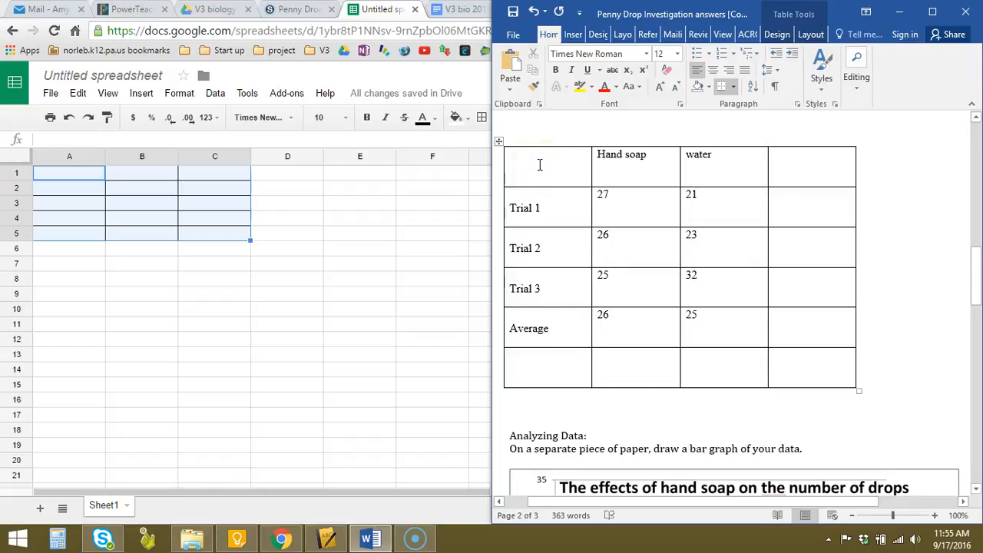
drag(540, 165, 704, 343)
key(ctrl+c)
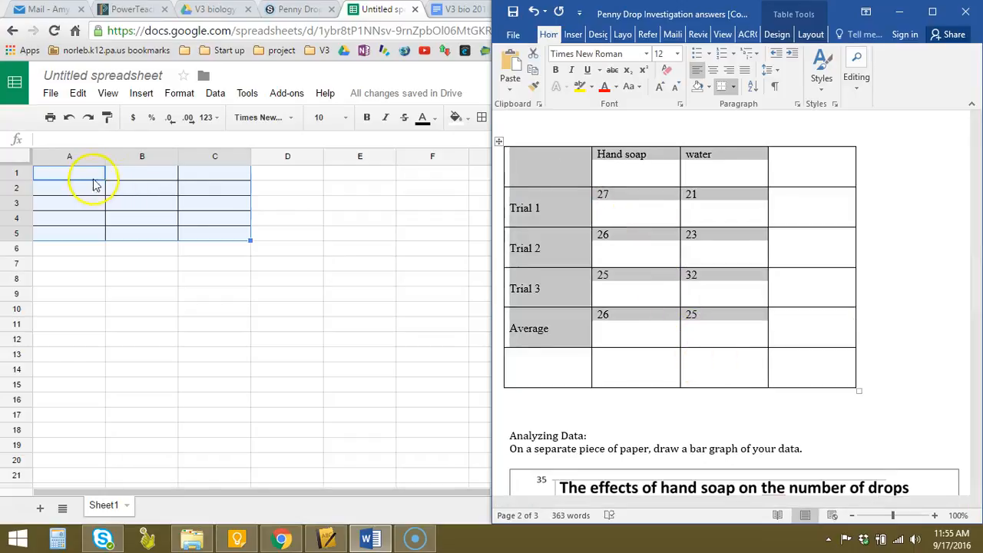
click(80, 176)
right_click(80, 176)
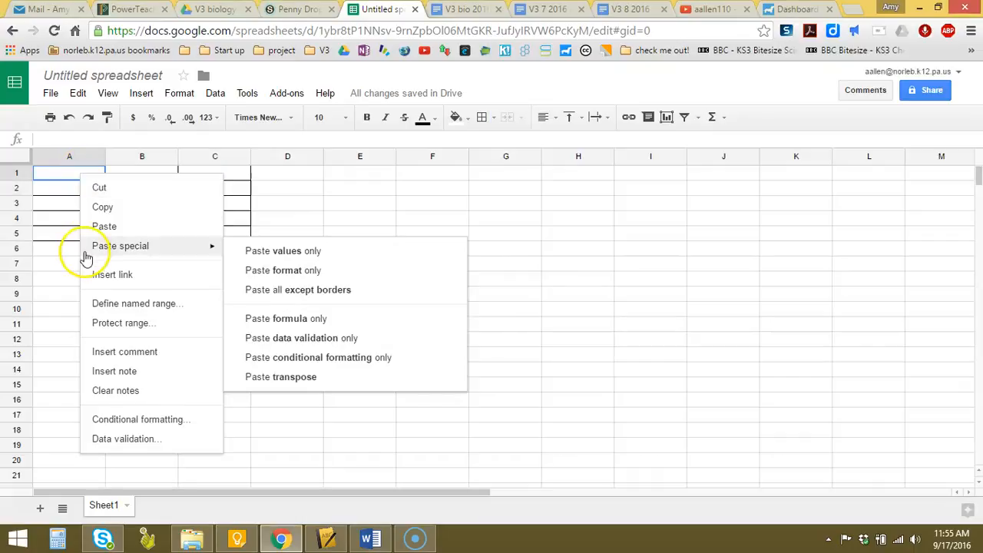
click(90, 224)
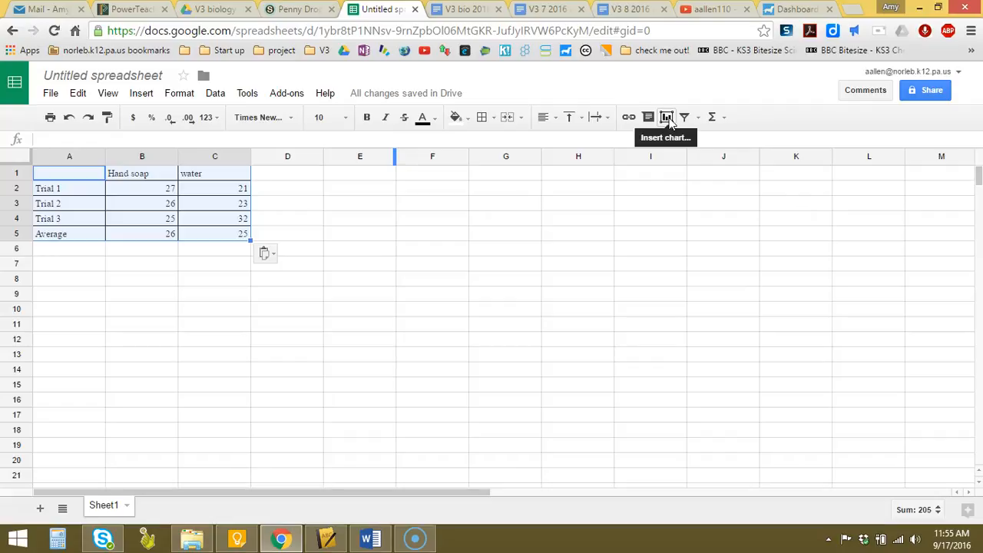
Start a column chart from the pasted data range A1:C5 and switch its rows and columns
click(667, 119)
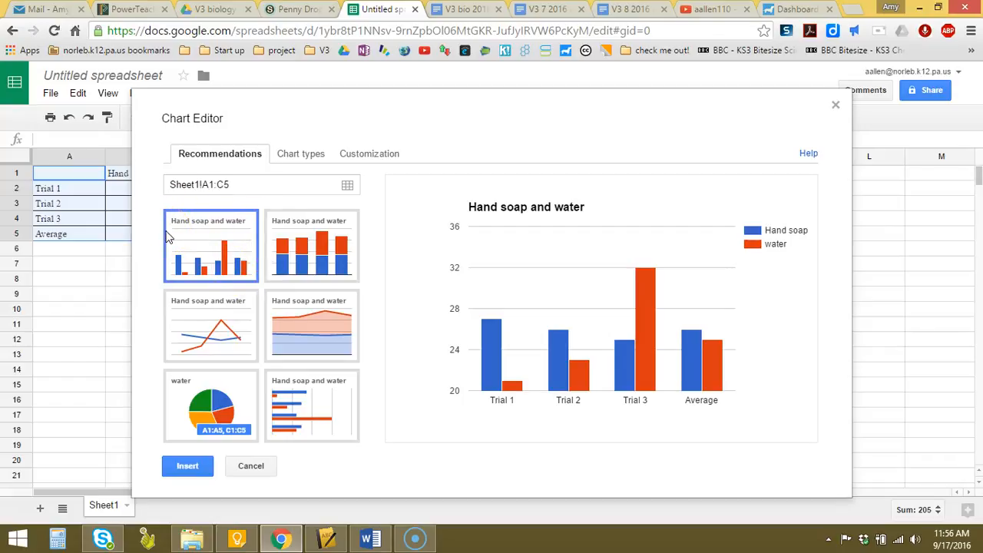
click(309, 159)
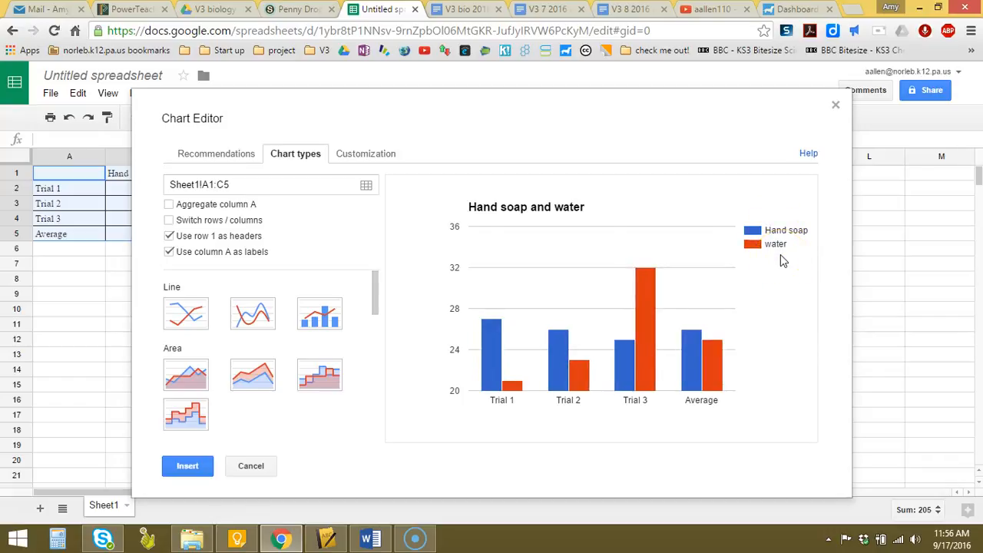
click(169, 220)
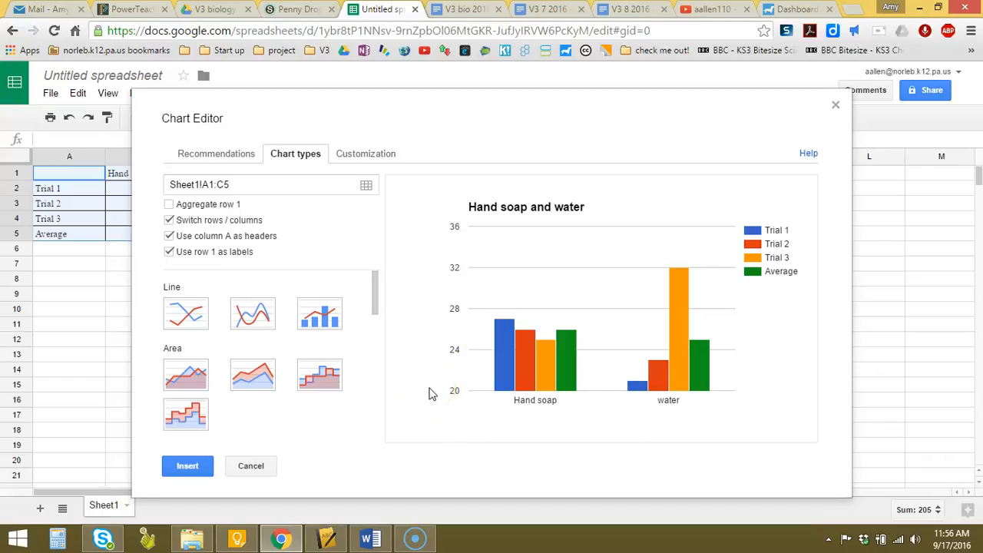
Change the chart title to "The effect of type of liquid on number of drops on the penny"
click(379, 156)
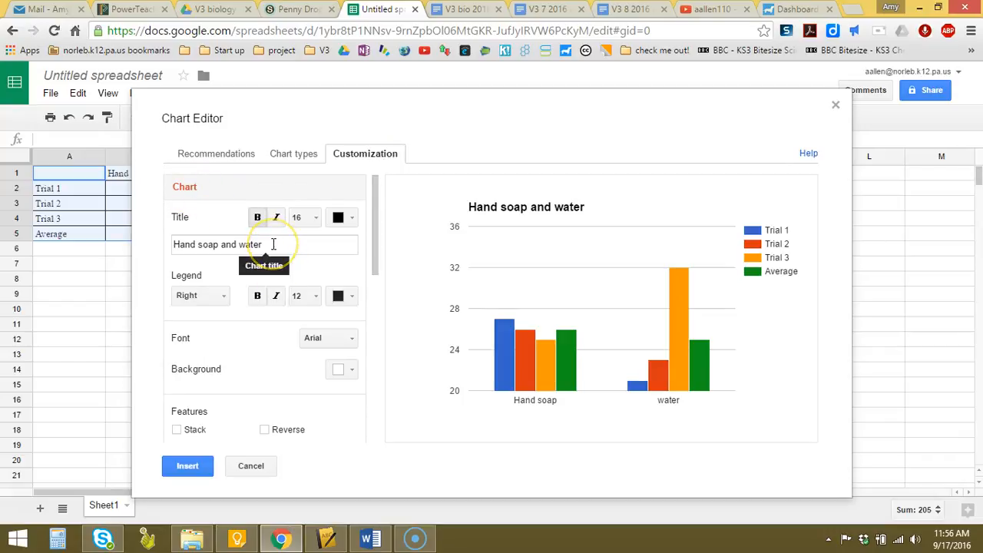
drag(272, 244, 146, 244)
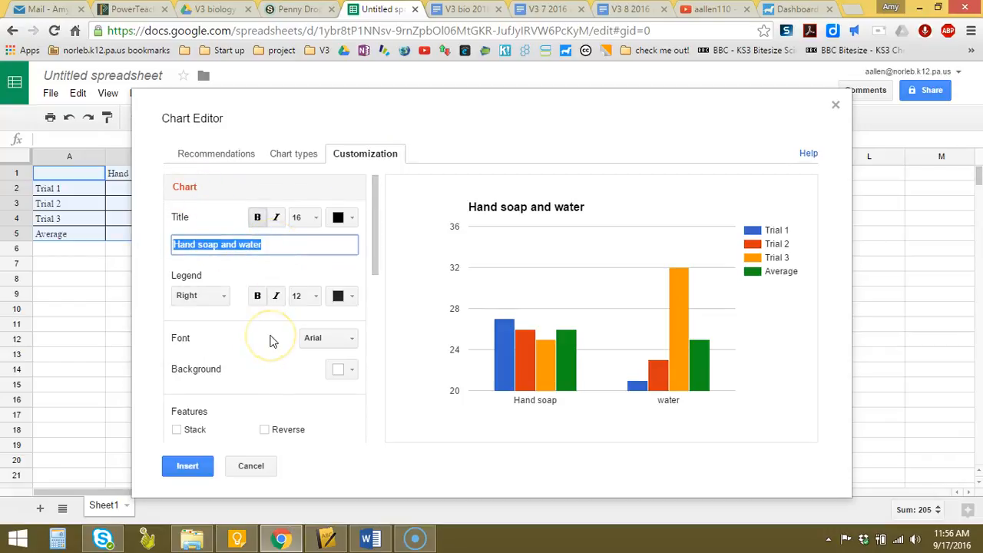
key(BackSpace)
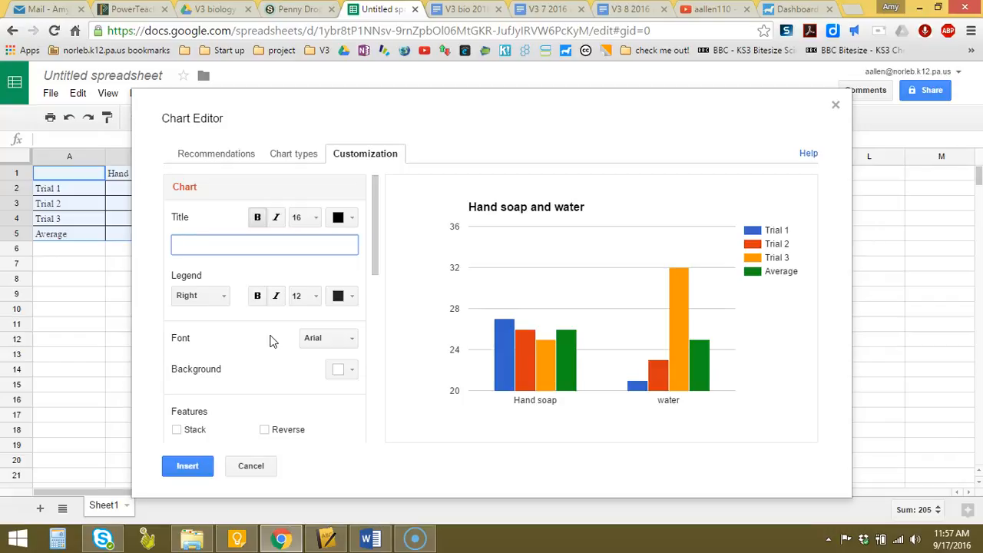
text(The effect of )
text(tyep)
key(BackSpace)
key(BackSpace)
text(pe of liquid on number of drops)
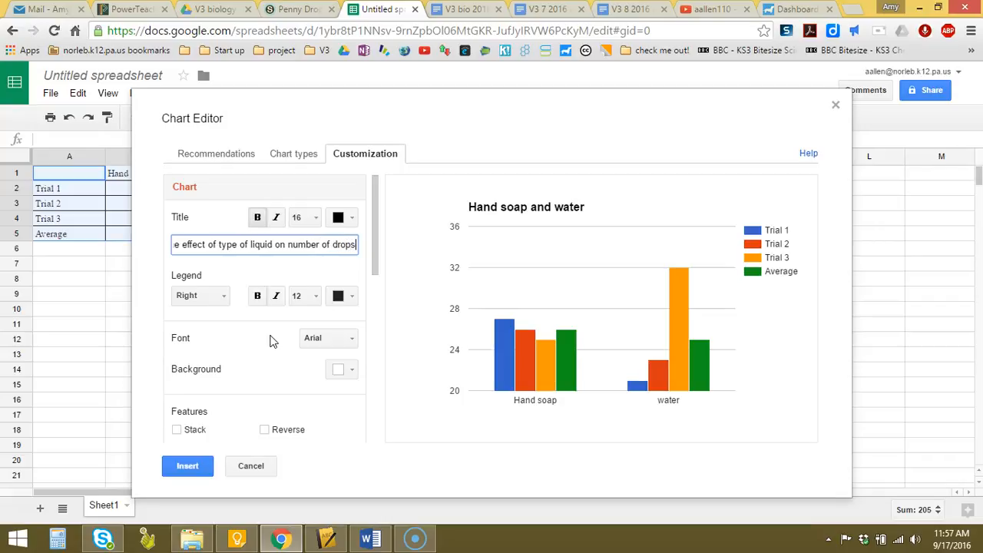
text( on the penny)
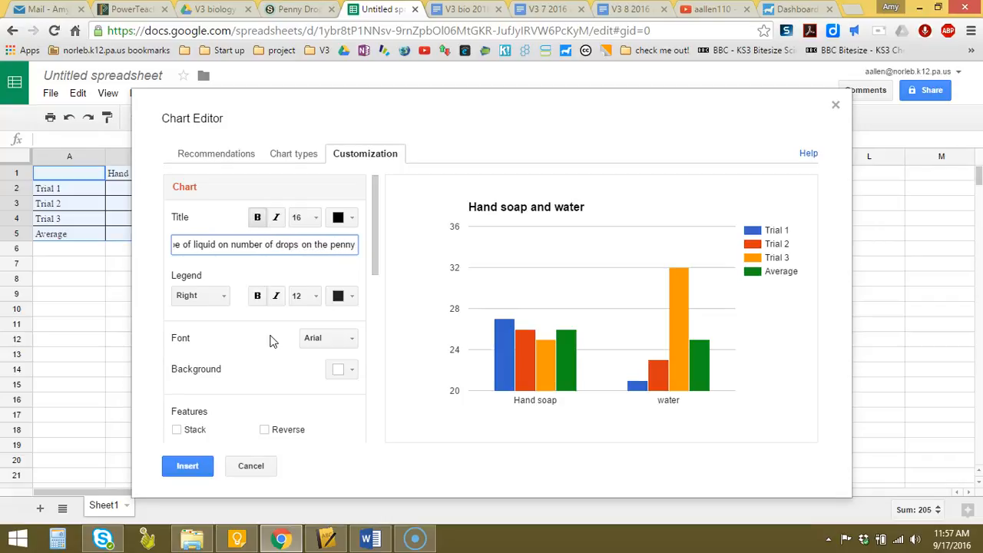
click(230, 362)
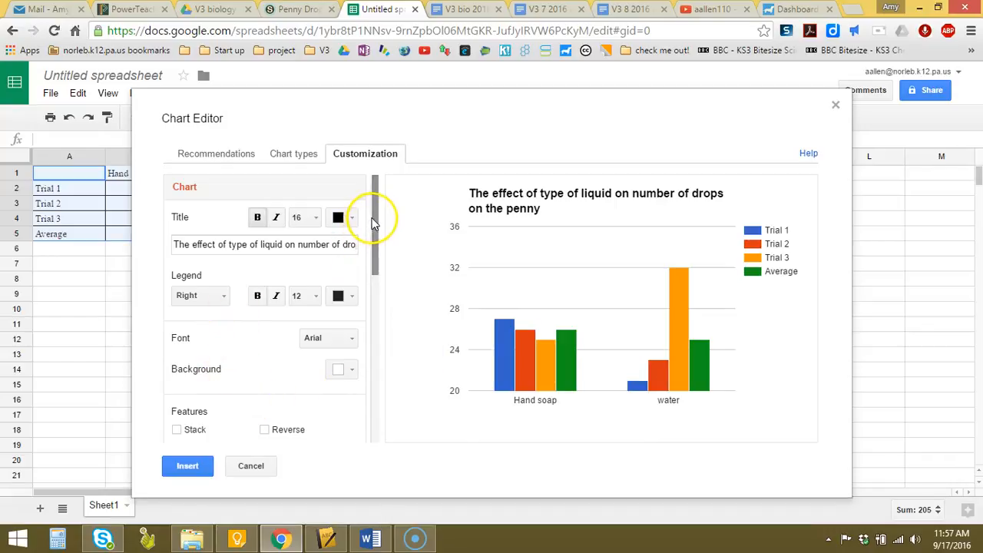
Give the chart's horizontal axis the title "Type of liquid"
drag(372, 222, 364, 322)
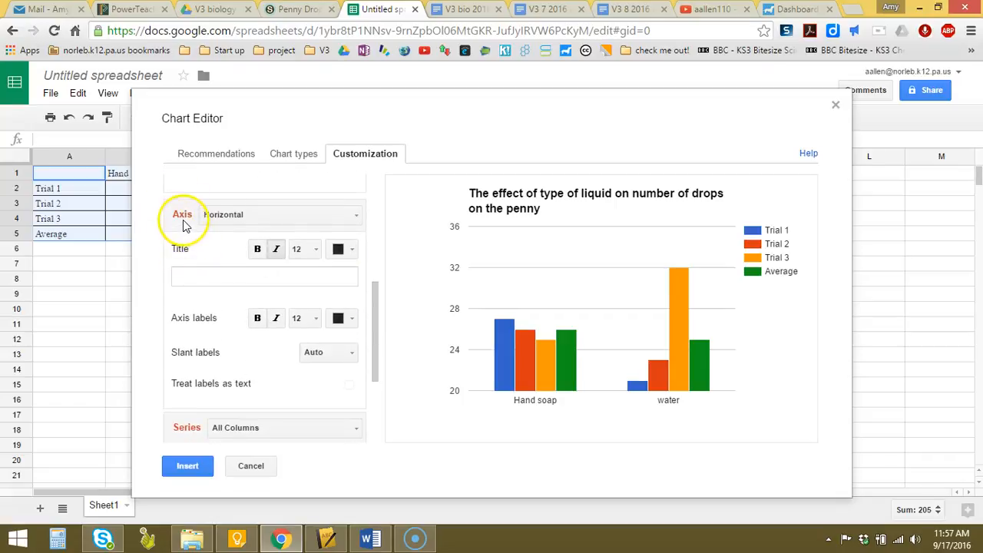
click(225, 221)
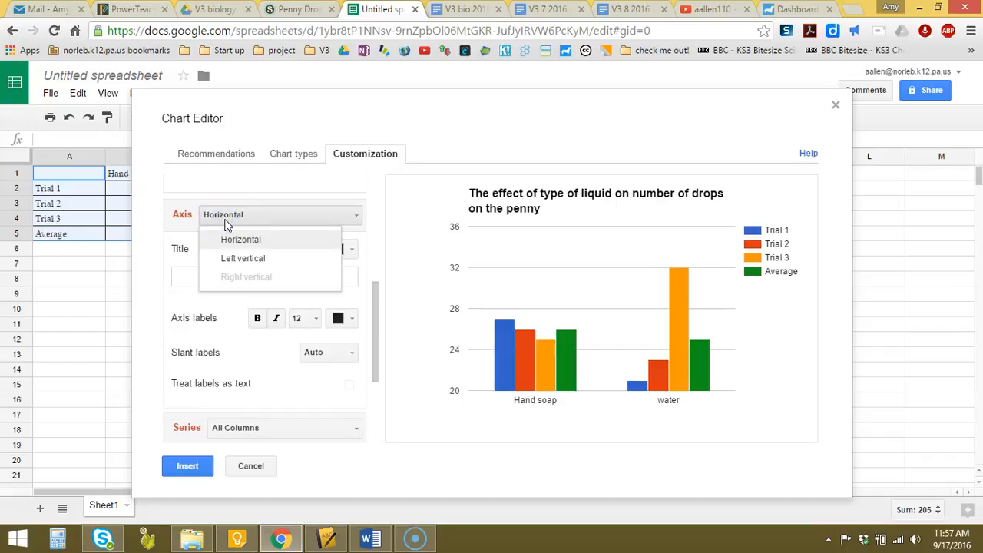
click(224, 219)
click(220, 276)
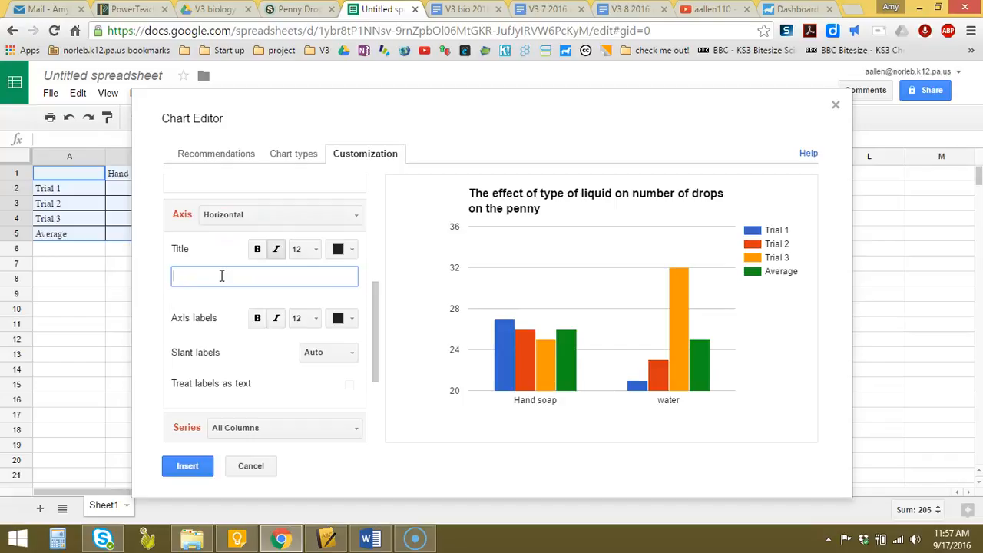
text(Type of liquid)
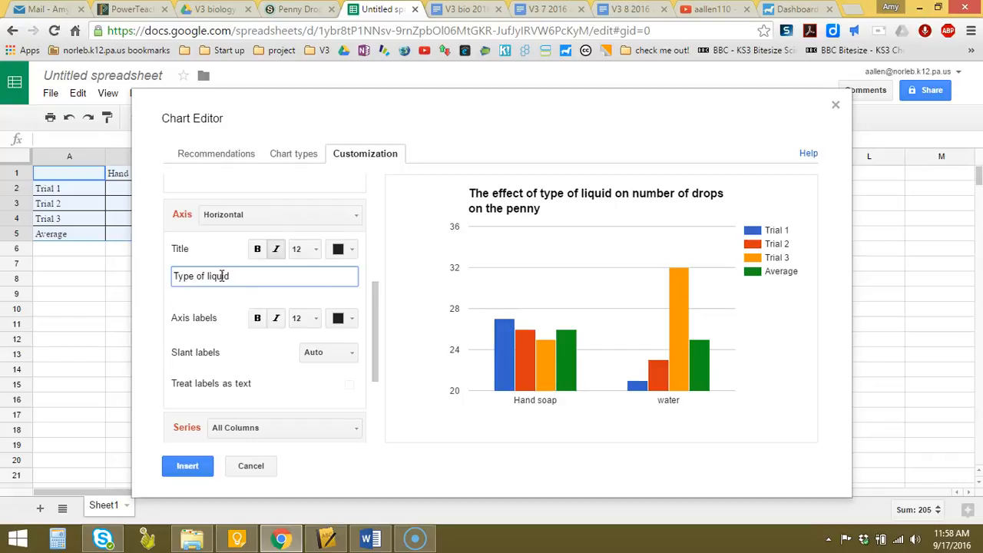
Give the chart's left vertical axis the title "Number of drops"
click(301, 216)
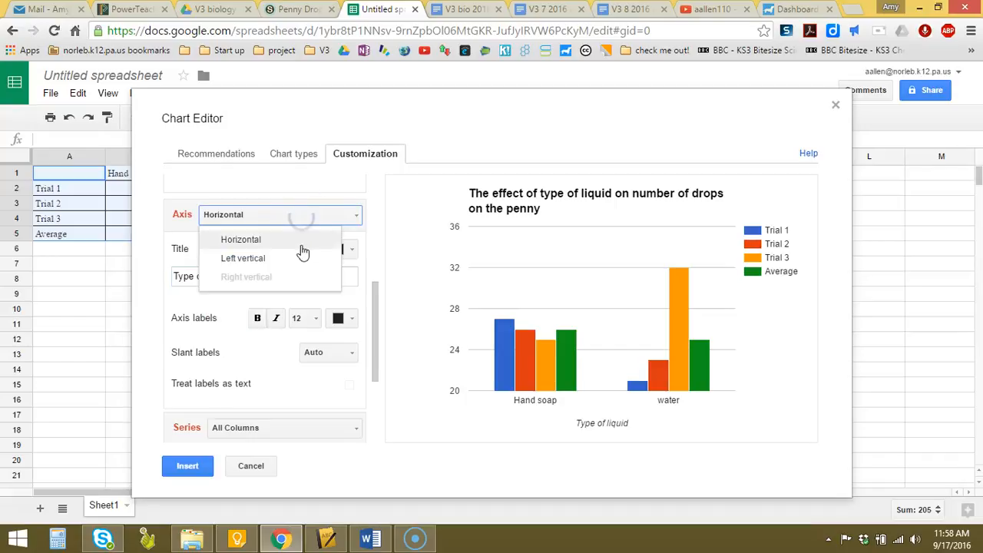
click(297, 257)
click(211, 278)
text(Number of drops)
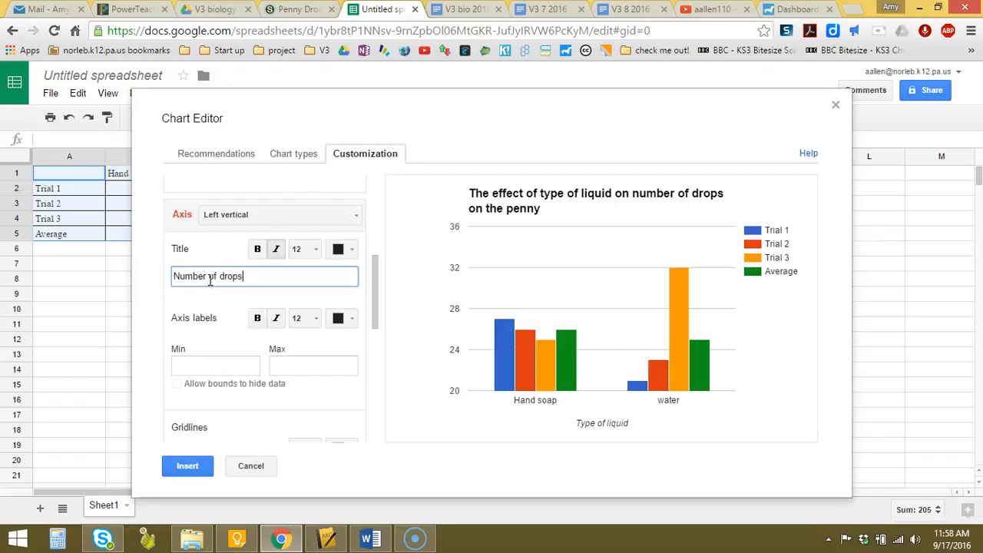
Insert the customized chart into the sheet and move it beside the data table so the data is uncovered
click(192, 466)
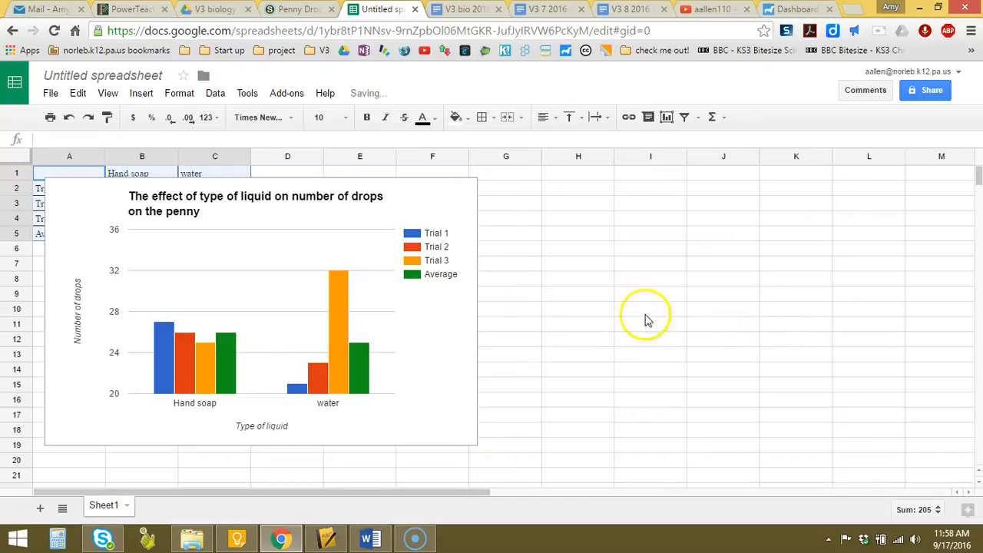
click(358, 194)
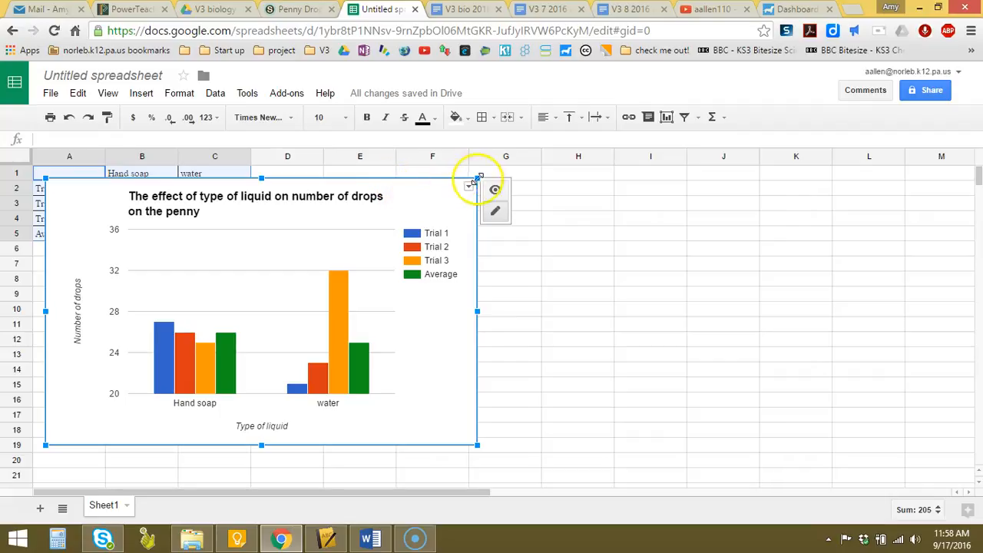
drag(433, 199, 652, 198)
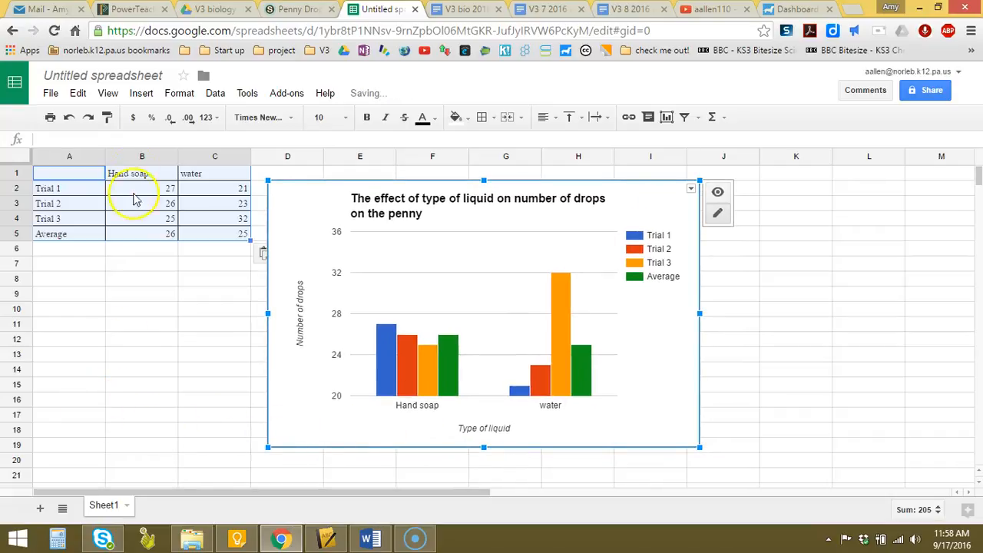
Rename the spreadsheet as "Penny drop lab"
click(162, 76)
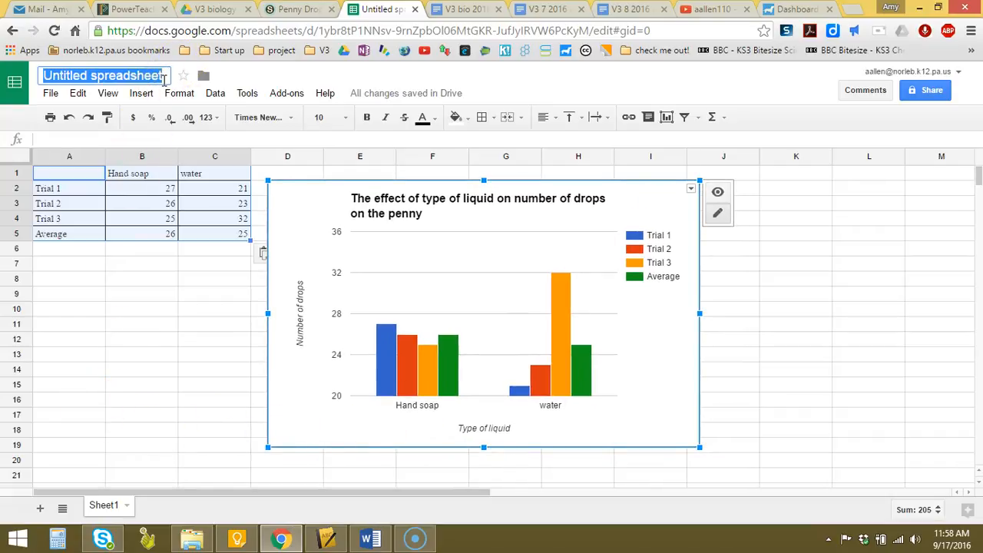
text(Penny d)
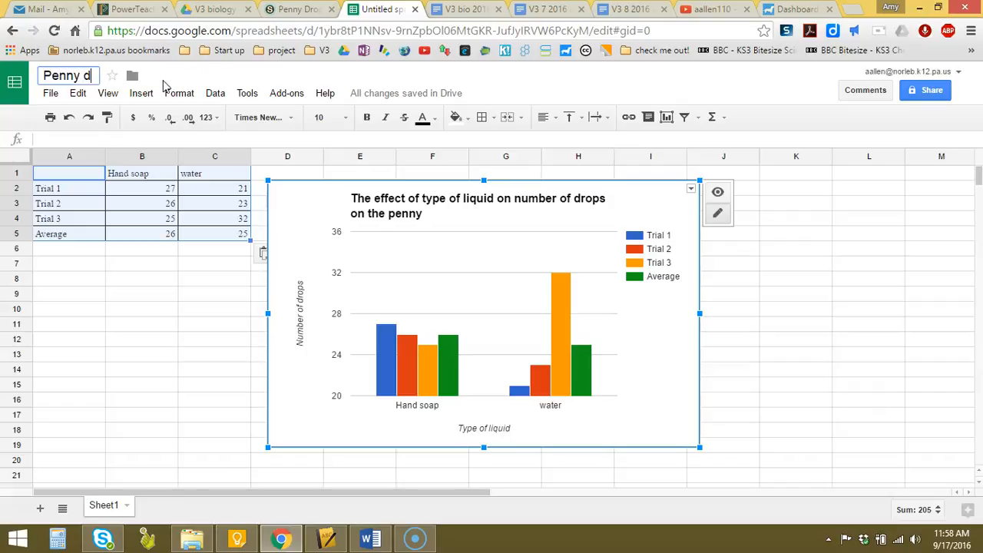
text(rop lab)
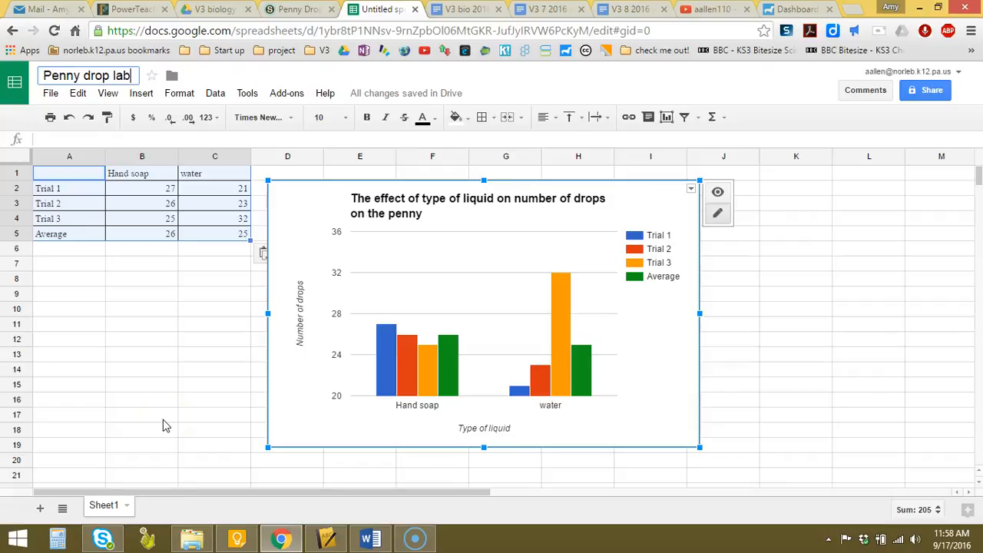
Examine the bar graph under Analyzing Data in the Word answers document, and return to the spreadsheet
click(370, 538)
click(564, 431)
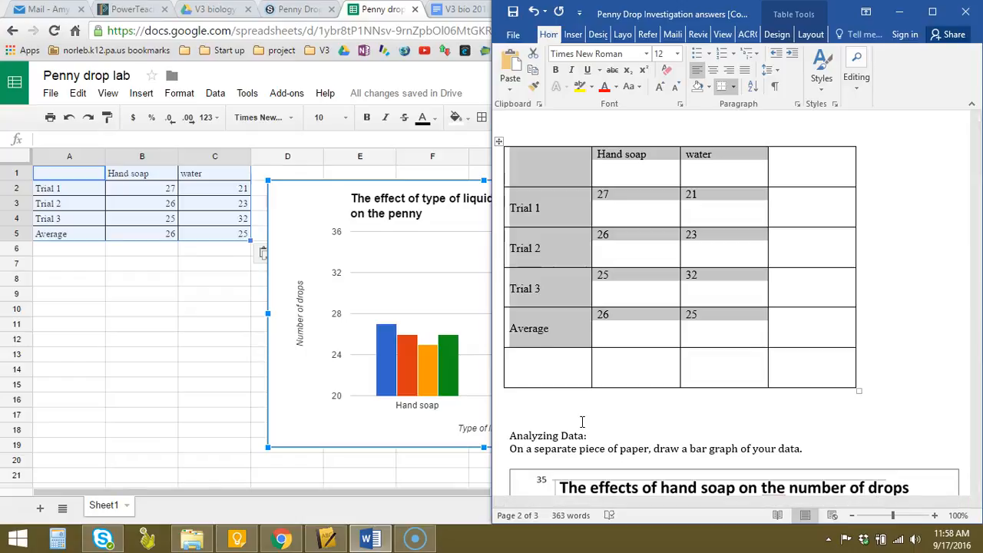
scroll(662, 371, down, 8)
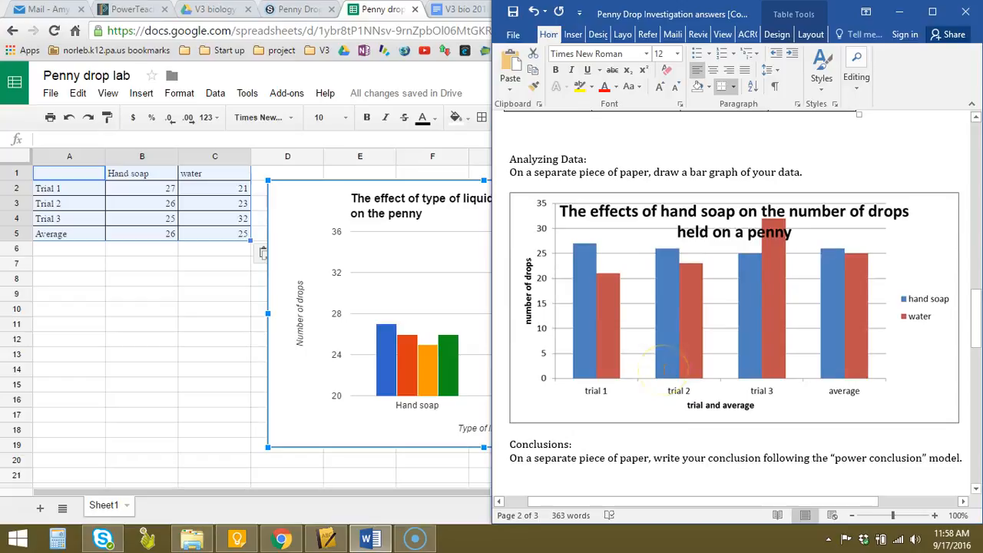
scroll(665, 370, up, 7)
click(206, 360)
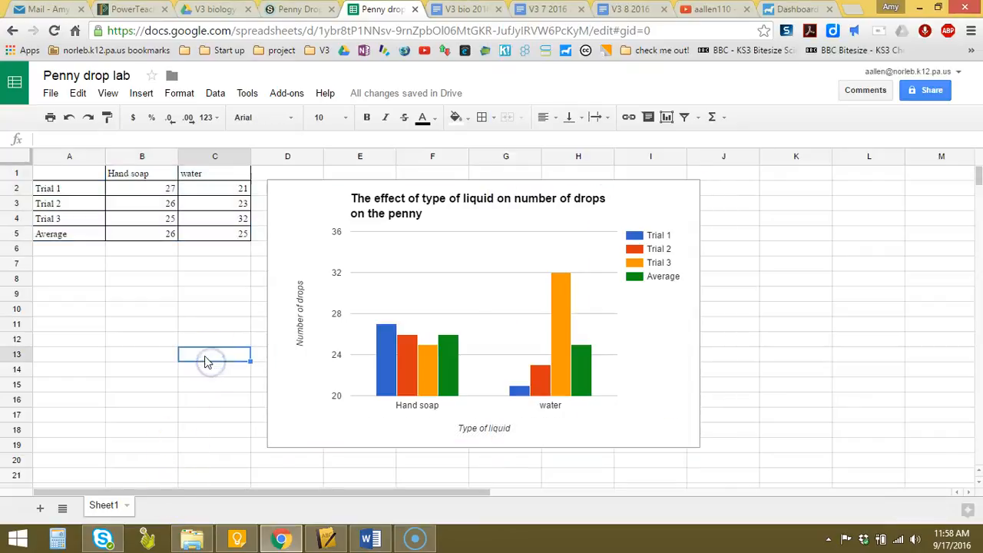